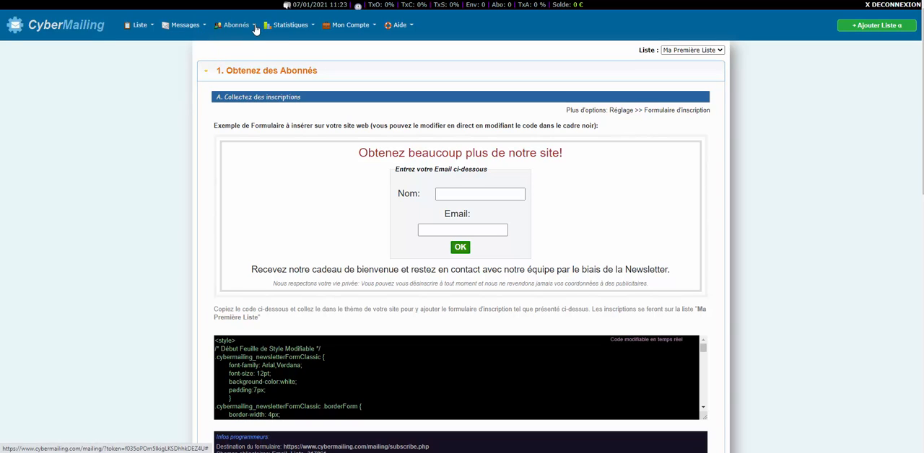
# - Open the configuration page of the list "Ma Première Liste" and dismiss the RGPD notice
pyautogui.click(141, 27)
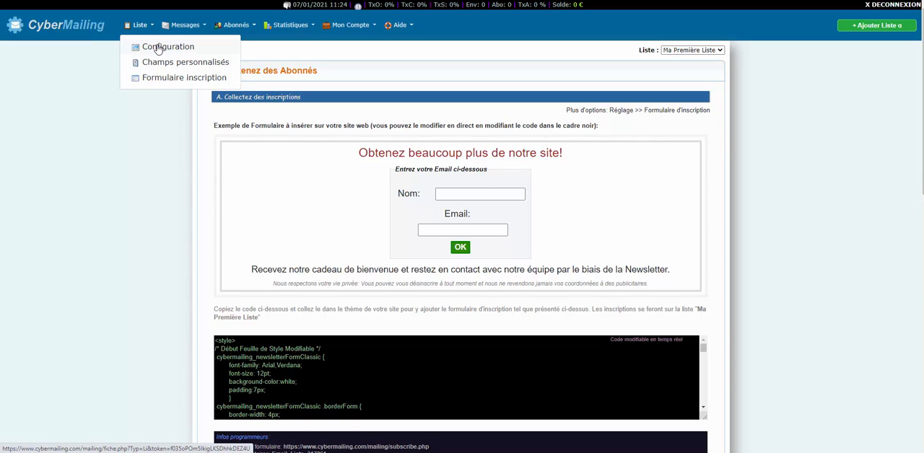
pyautogui.click(159, 48)
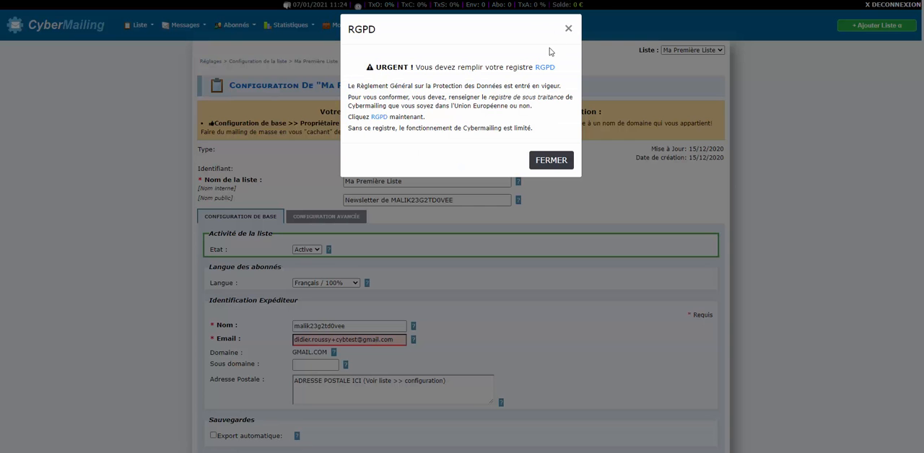
pyautogui.click(568, 29)
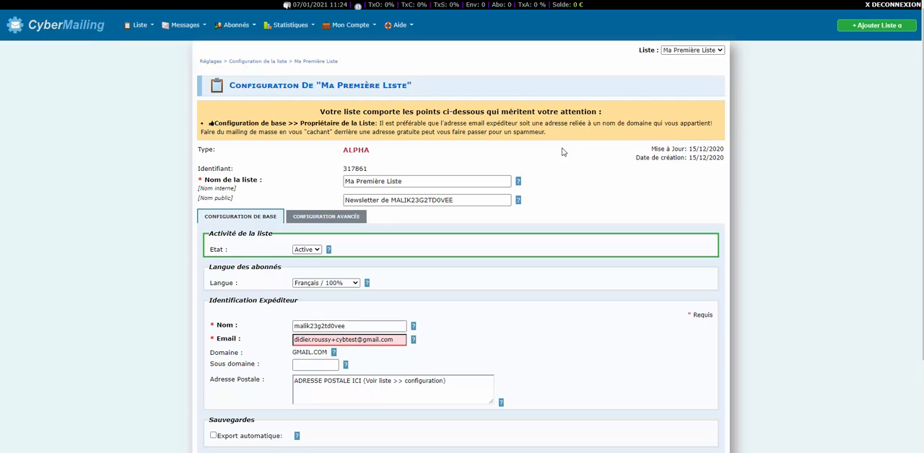
# - Review the basic configuration of the list, including its internal name, public name and identifier
pyautogui.click(390, 182)
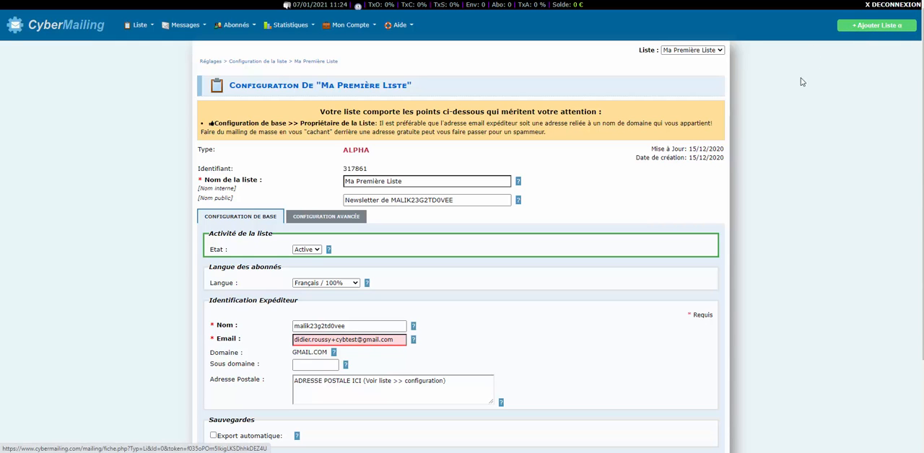
pyautogui.scroll(-3, 467, 83)
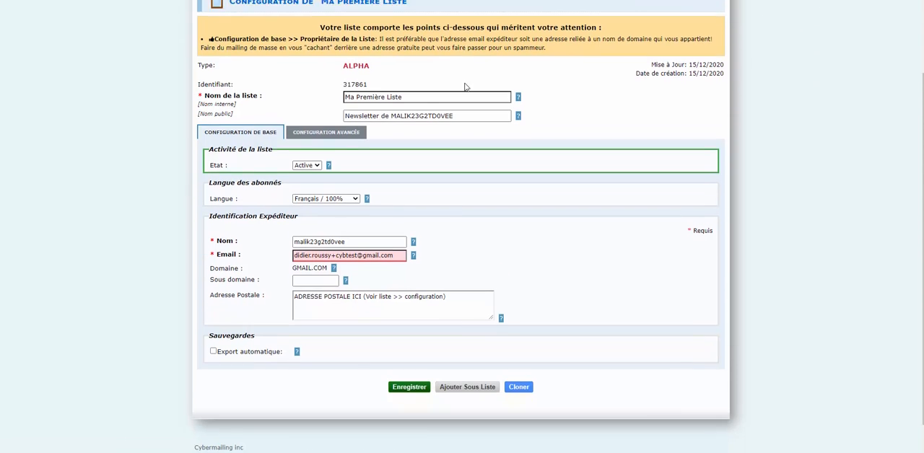
pyautogui.scroll(3, 549, 209)
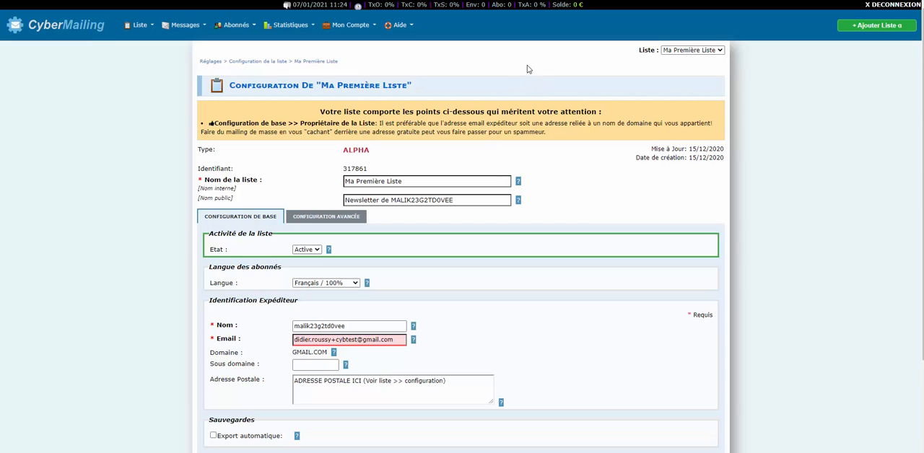
pyautogui.scroll(-3, 534, 79)
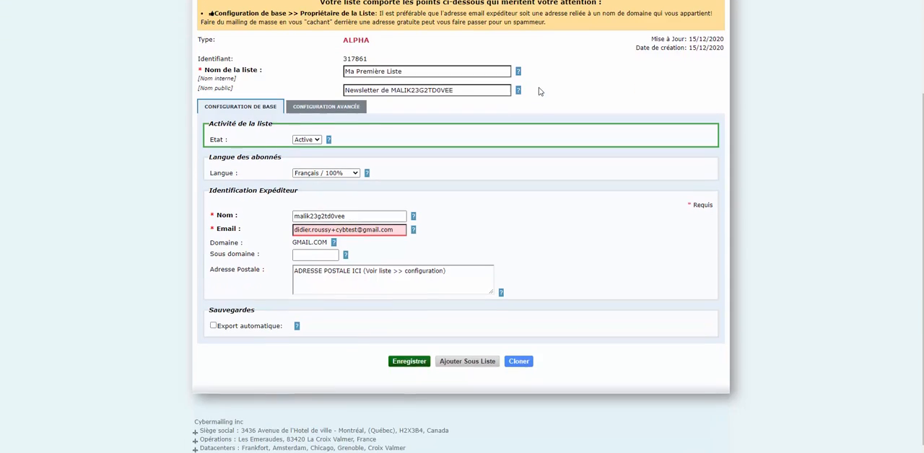
pyautogui.scroll(2, 540, 182)
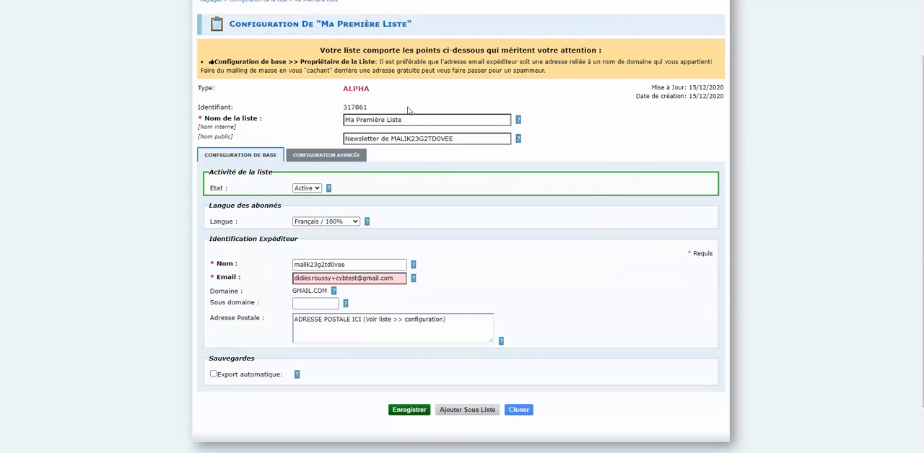
pyautogui.moveTo(415, 123)
pyautogui.moveTo(345, 107); pyautogui.dragTo(374, 109)
pyautogui.click(278, 106)
# - Examine the subscriber language options available for the list, leaving Français / 100% selected
pyautogui.click(336, 225)
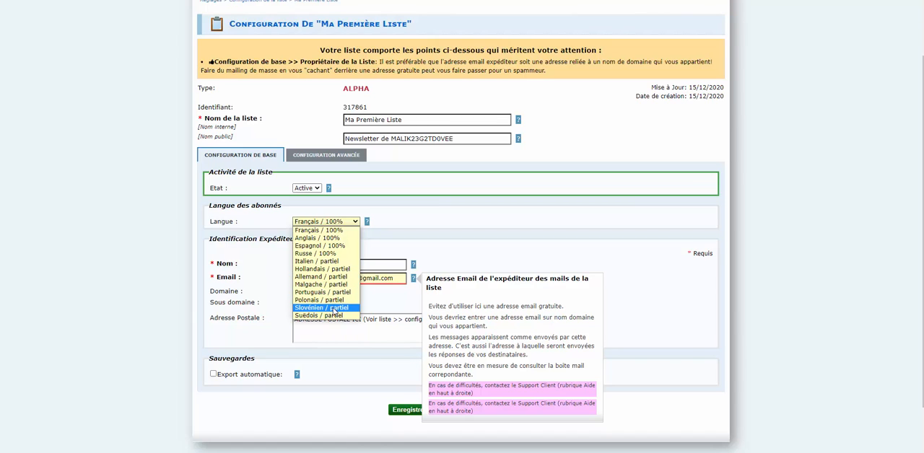
pyautogui.click(501, 228)
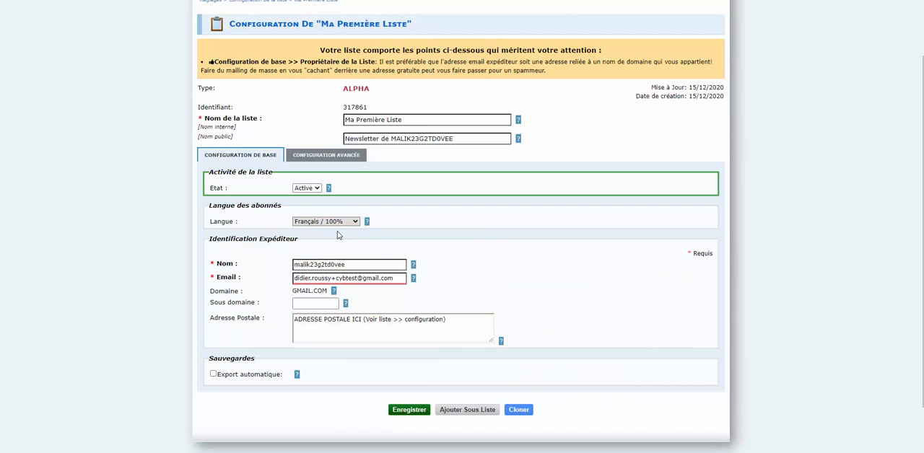
pyautogui.moveTo(368, 266)
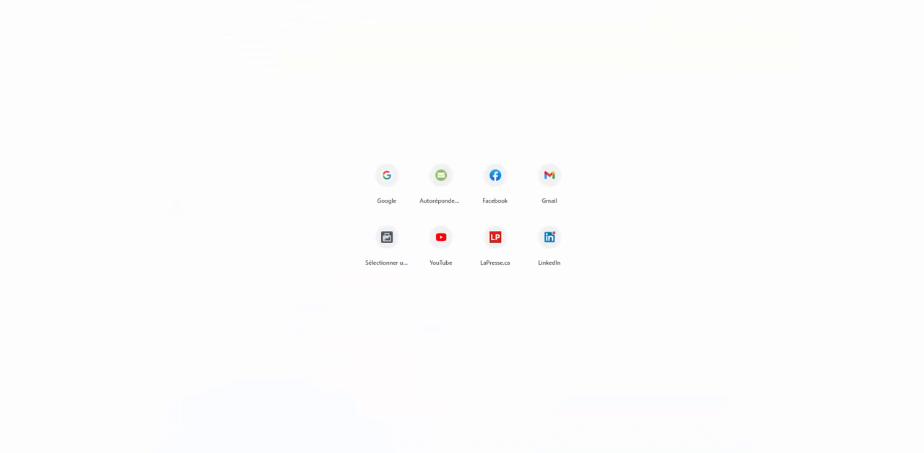
pyautogui.write('gmail')
pyautogui.press('Return')
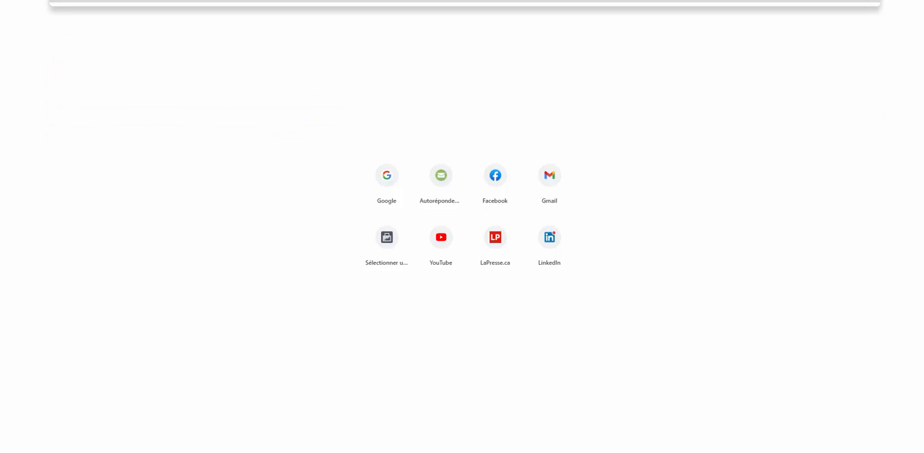
pyautogui.press('BackSpace')
pyautogui.write('.')
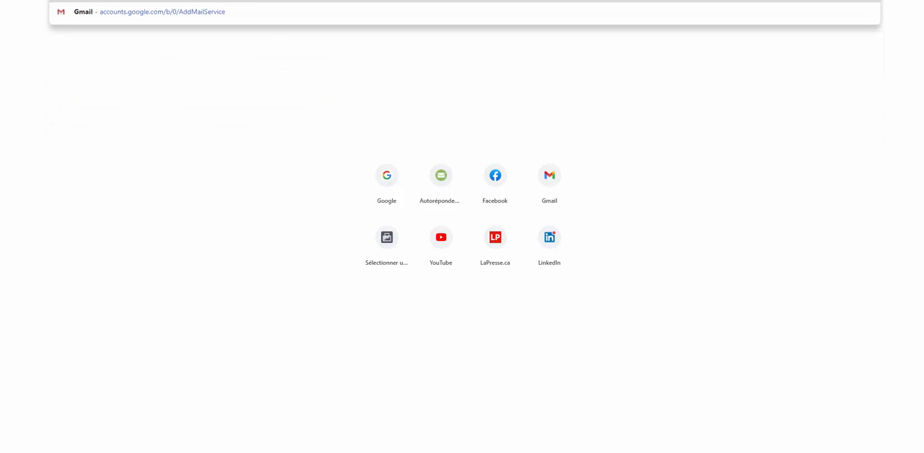
pyautogui.write('com')
pyautogui.press('Return')
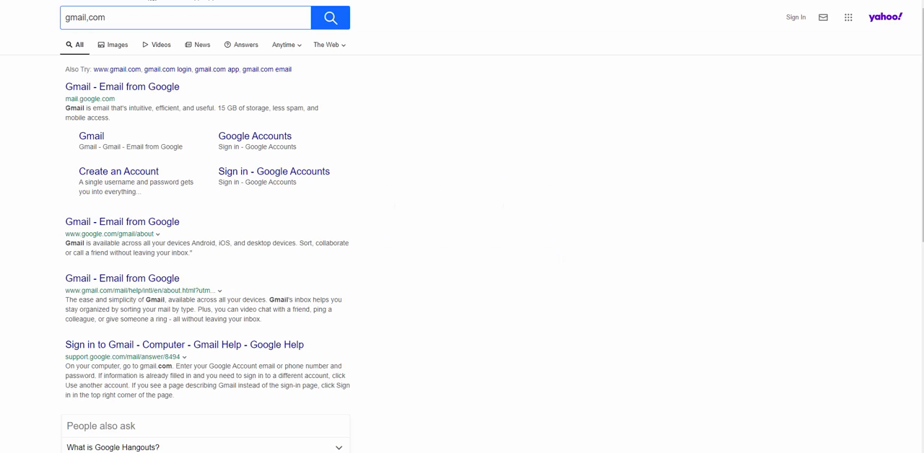
# - Go to gmail.com and examine how sender names are displayed in the inbox
pyautogui.write('gmail.com')
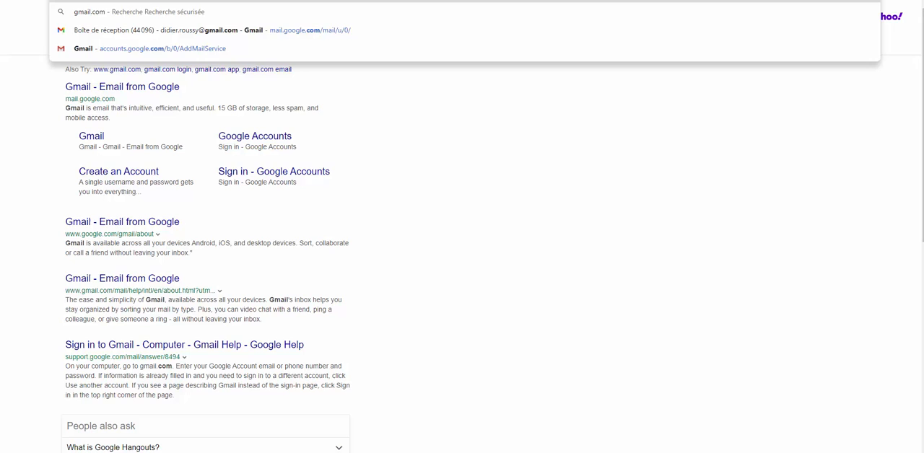
pyautogui.press('Return')
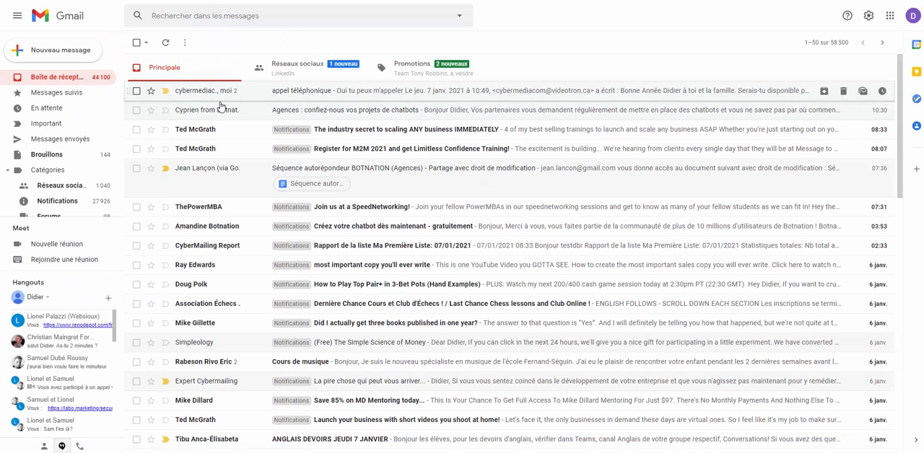
pyautogui.moveTo(176, 94)
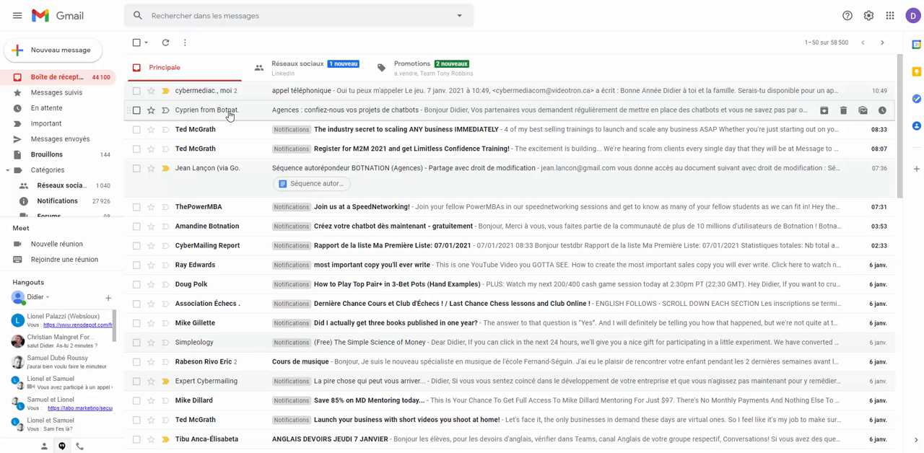
pyautogui.moveTo(228, 116)
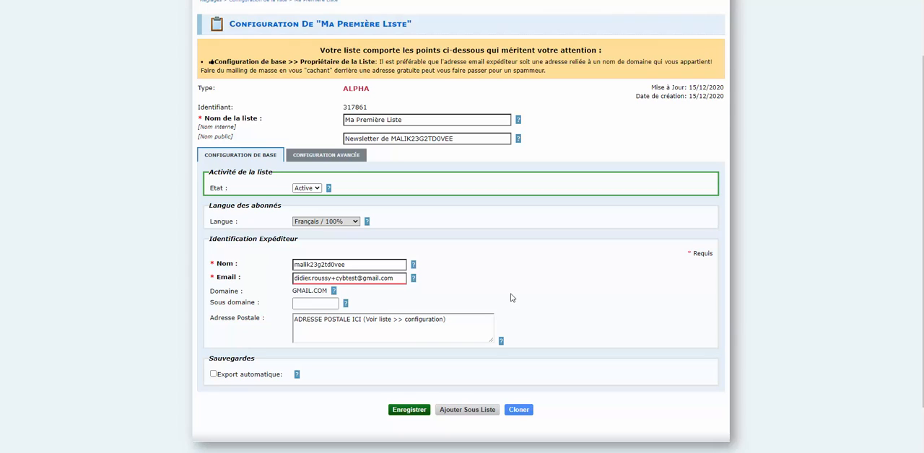
# - Back in the CyberMailing list configuration, review the sender's email field and the help for the postal address field
pyautogui.click(395, 280)
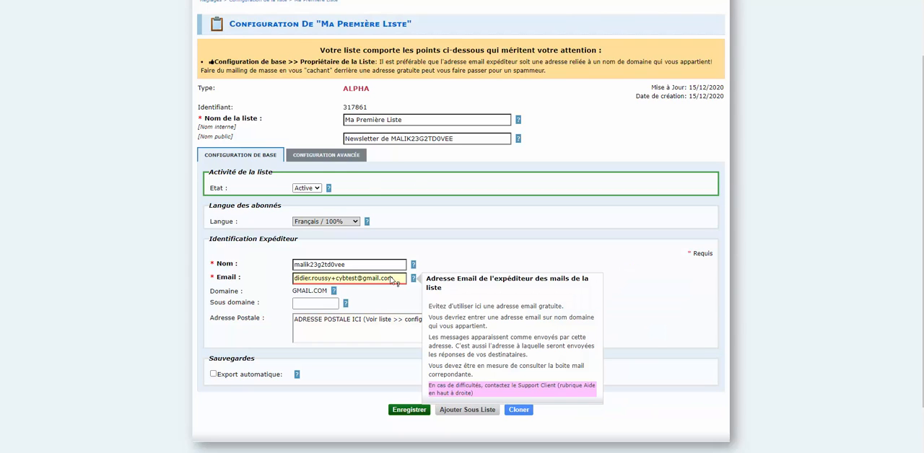
pyautogui.moveTo(396, 280); pyautogui.dragTo(293, 280)
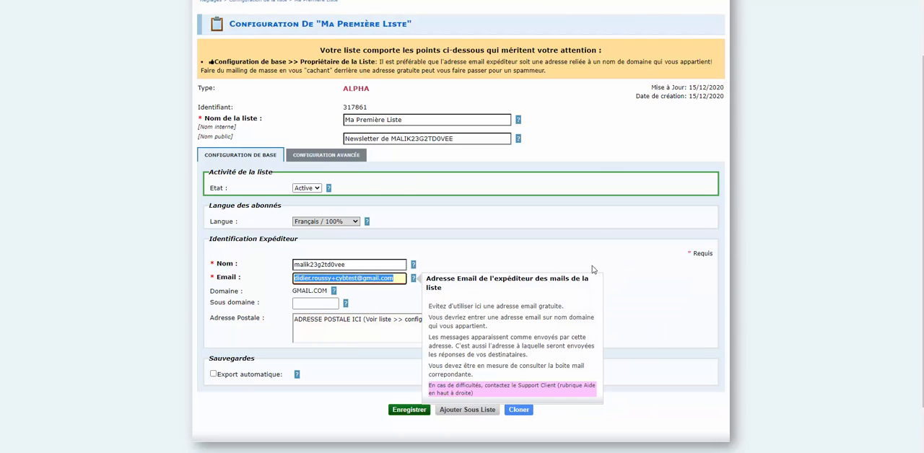
pyautogui.click(702, 292)
pyautogui.click(396, 284)
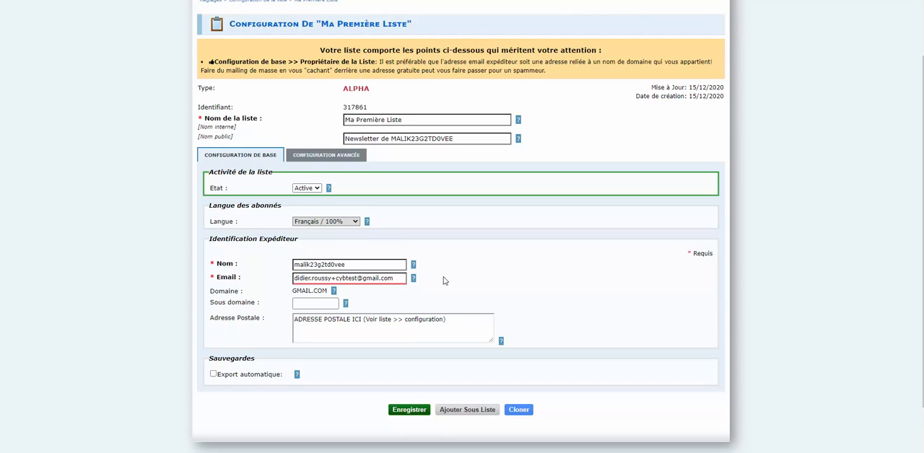
pyautogui.click(470, 325)
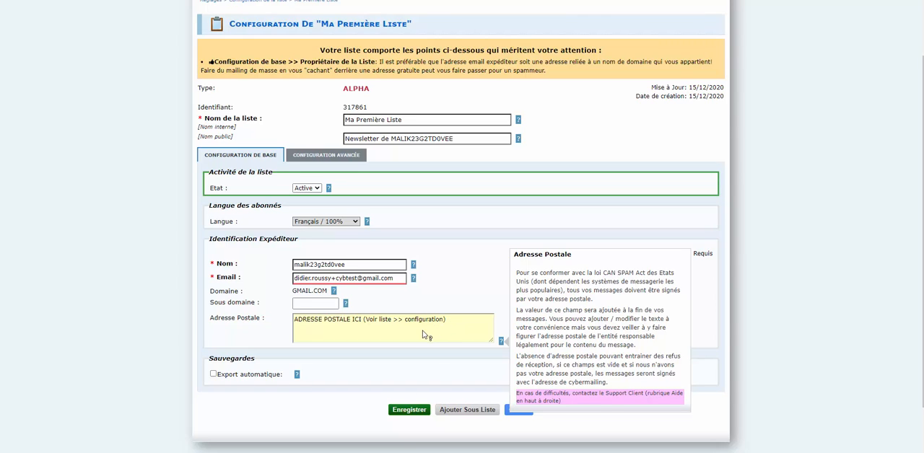
pyautogui.click(510, 262)
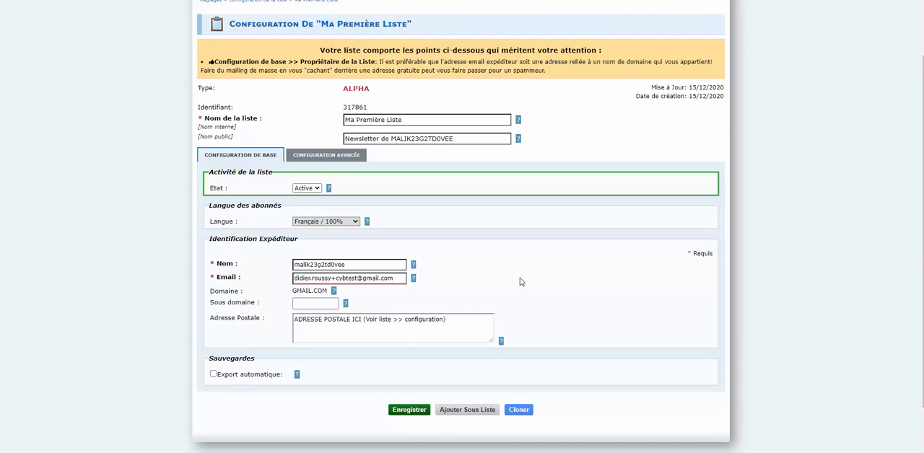
# - Glance at the advanced configuration, and read the help for the automatic export option in the basic configuration
pyautogui.click(331, 157)
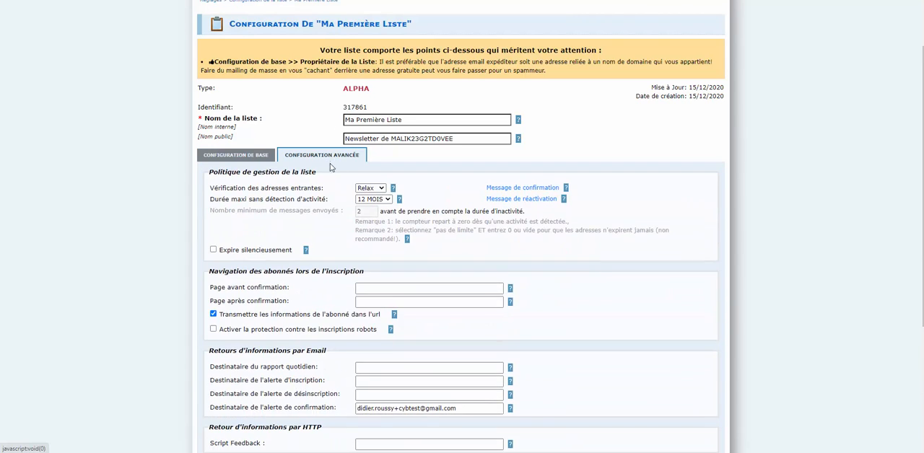
pyautogui.click(236, 157)
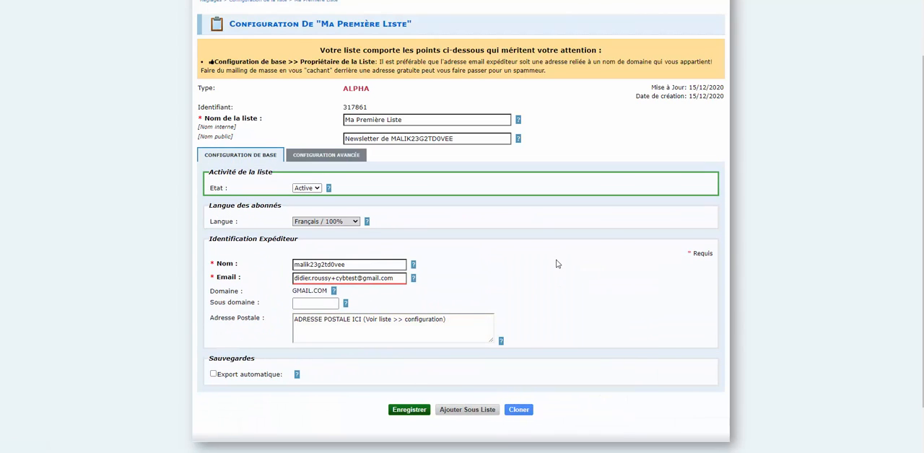
pyautogui.scroll(-1, 549, 267)
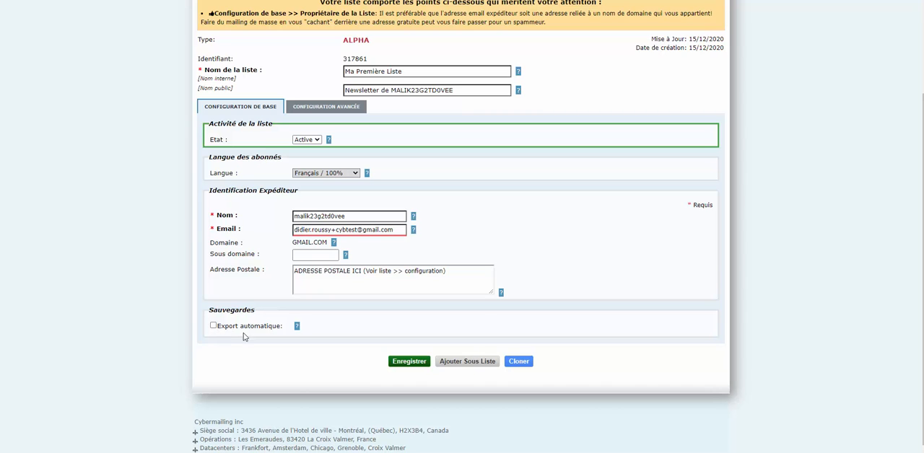
pyautogui.moveTo(296, 327)
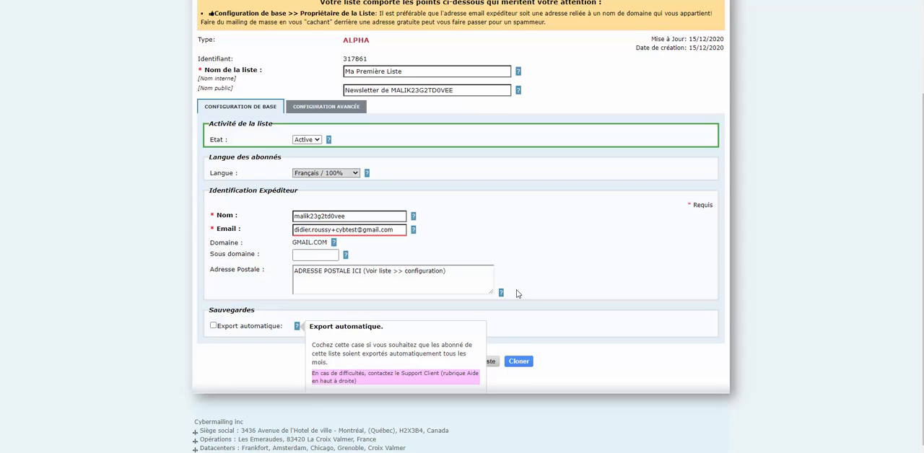
pyautogui.click(598, 315)
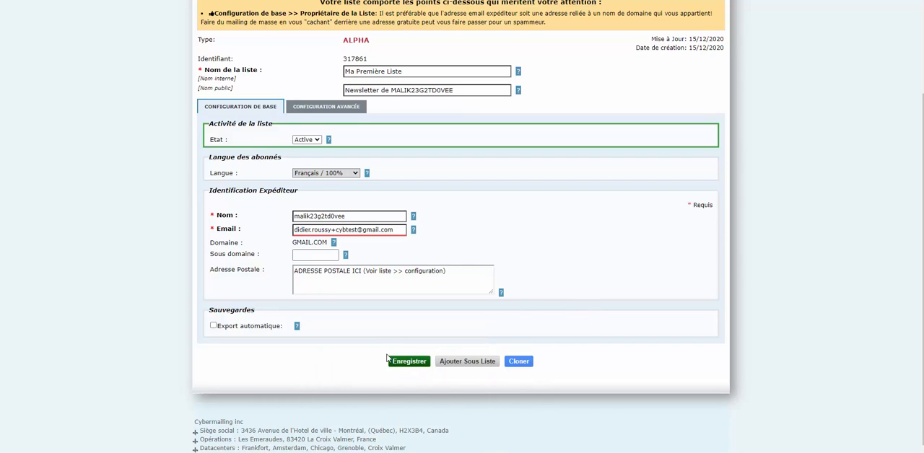
pyautogui.moveTo(298, 329)
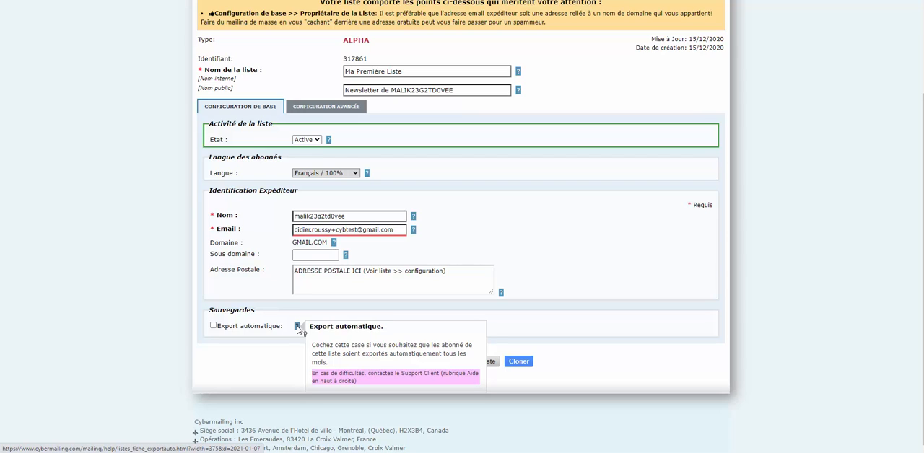
# - In the advanced configuration, set the verification of incoming addresses to Stricte and read the help on the confirmation methods
pyautogui.click(337, 109)
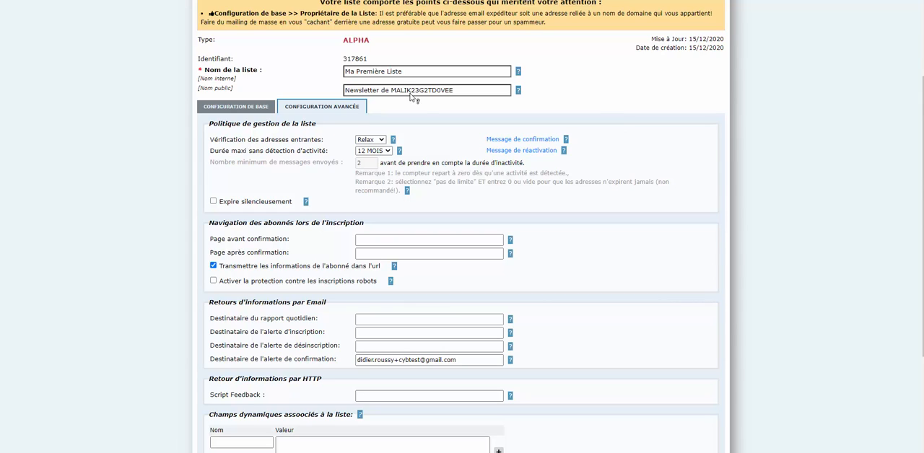
pyautogui.click(380, 140)
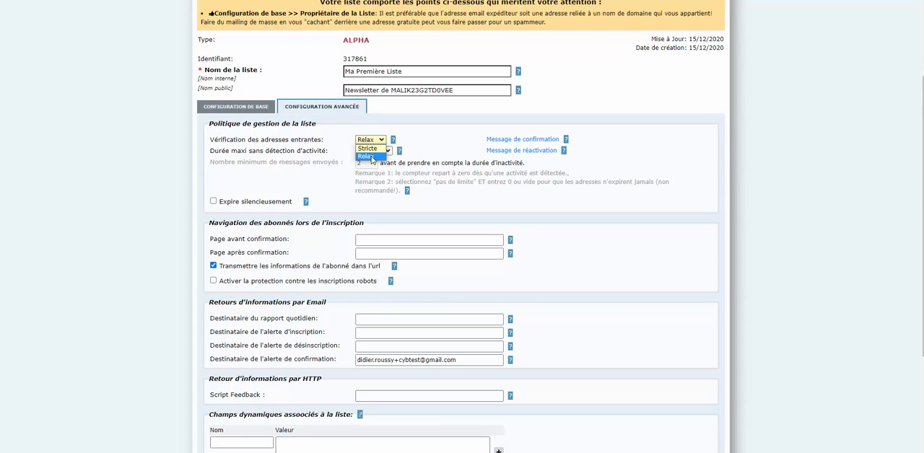
pyautogui.click(688, 146)
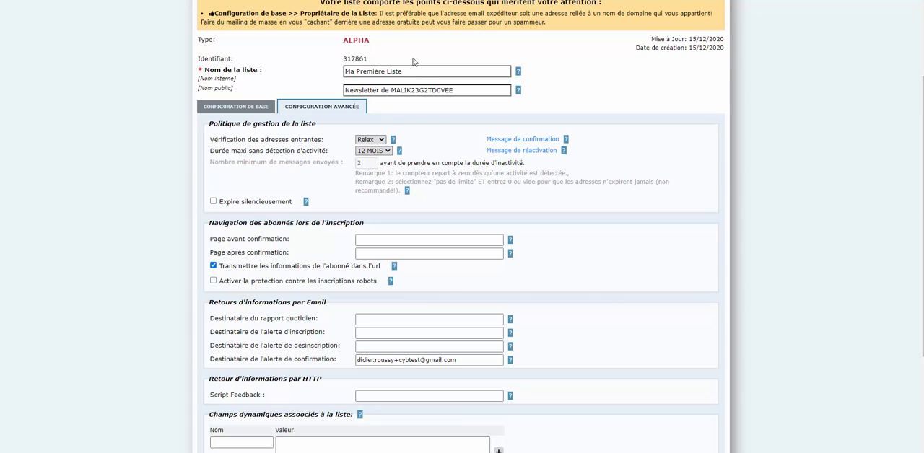
pyautogui.click(370, 140)
pyautogui.click(361, 152)
pyautogui.click(393, 139)
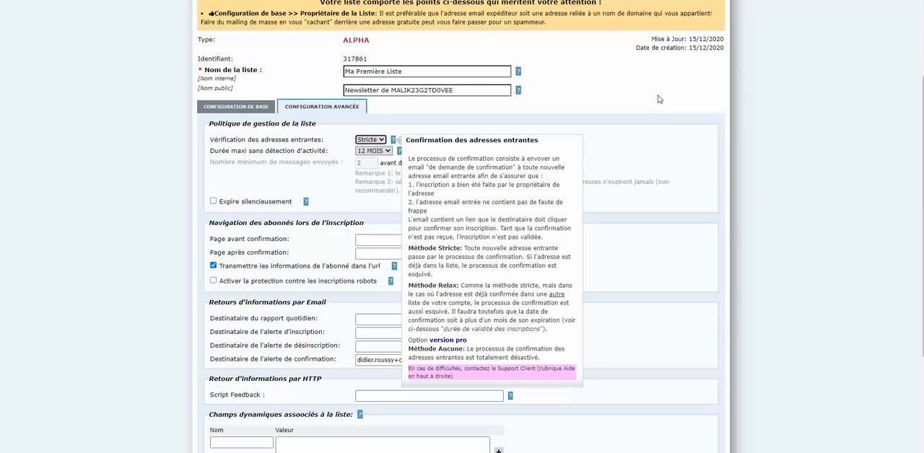
pyautogui.click(672, 138)
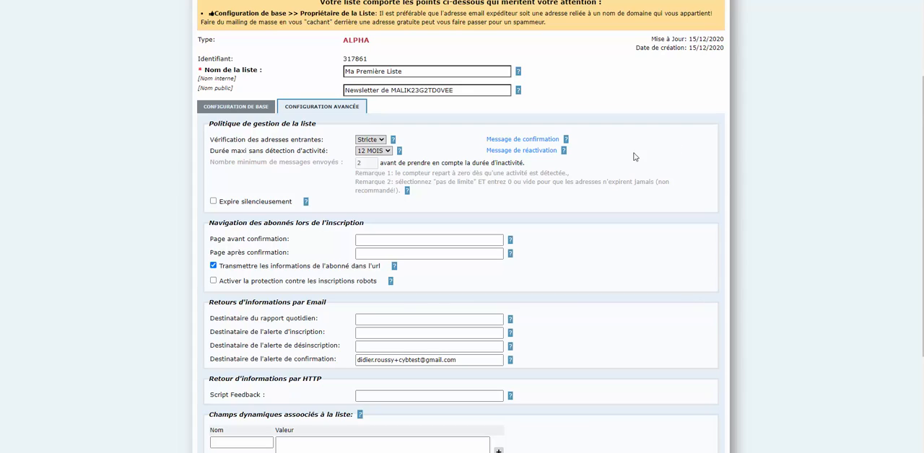
# - Set the verification of incoming addresses to Relax, and view the list's confirmation message, dismissing the RGPD notice
pyautogui.click(371, 141)
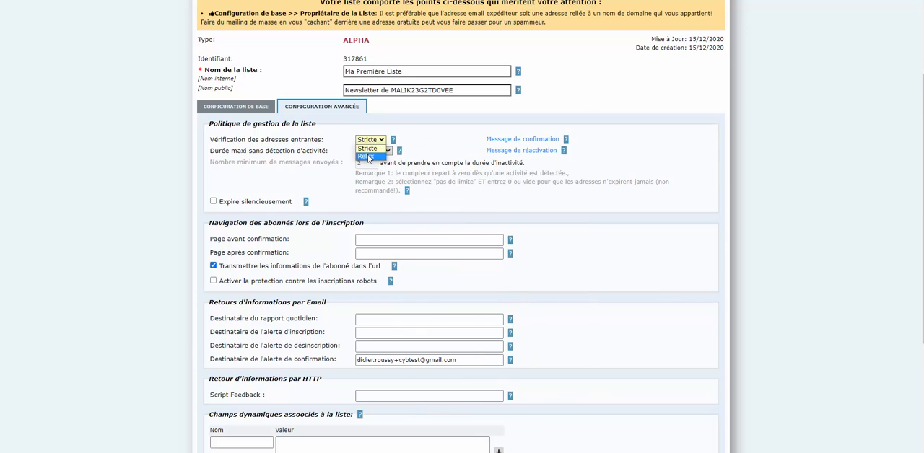
pyautogui.click(366, 156)
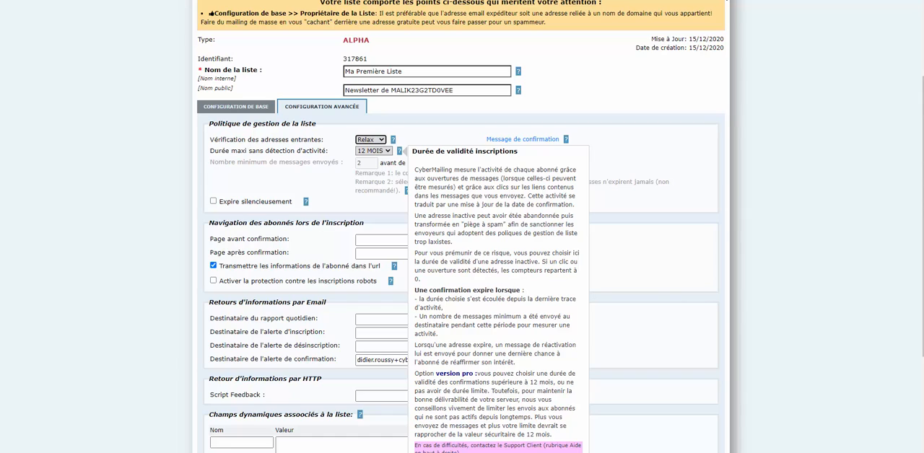
pyautogui.click(517, 141)
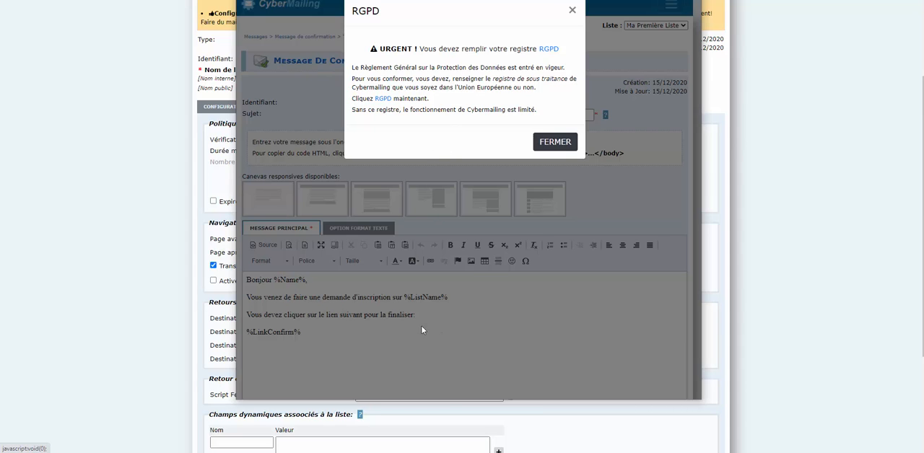
pyautogui.click(572, 10)
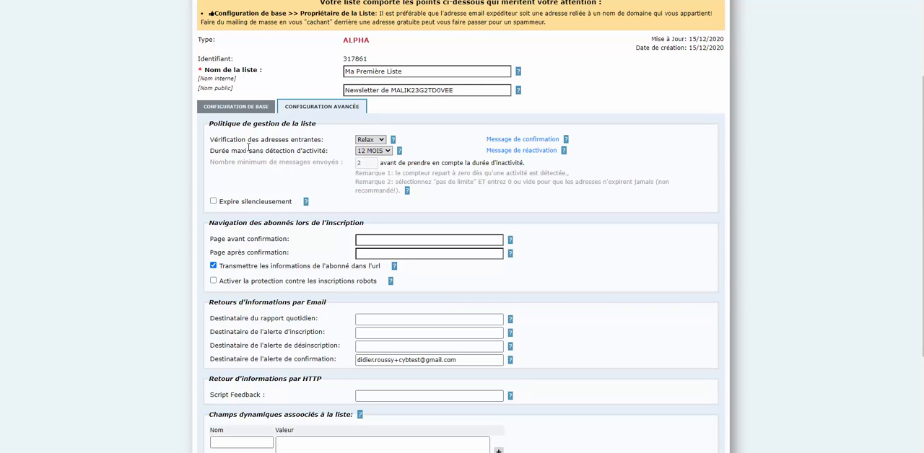
# - Examine the durations offered for the maximum period without detected activity, keeping the current choice
pyautogui.click(382, 151)
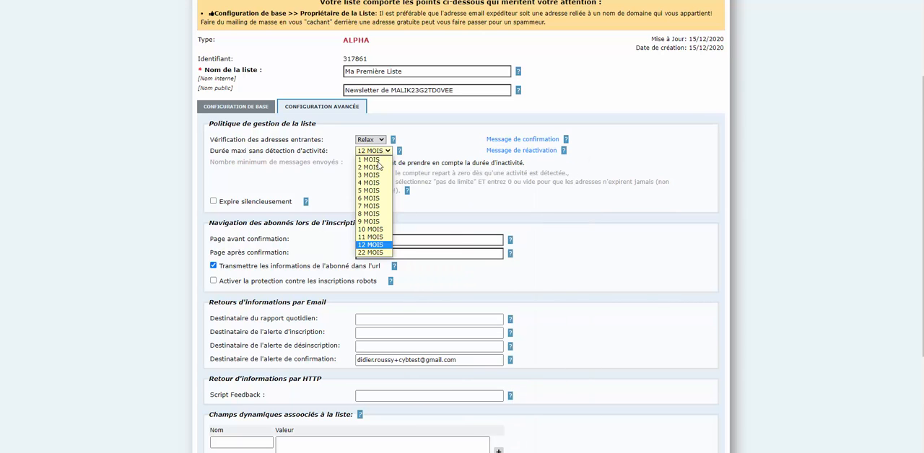
pyautogui.scroll(-2, 379, 247)
pyautogui.scroll(3, 376, 217)
pyautogui.scroll(2, 377, 211)
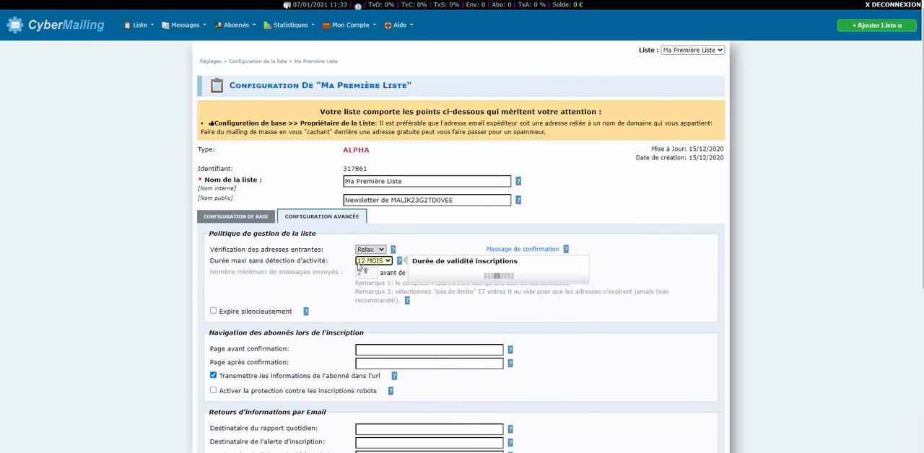
pyautogui.click(378, 262)
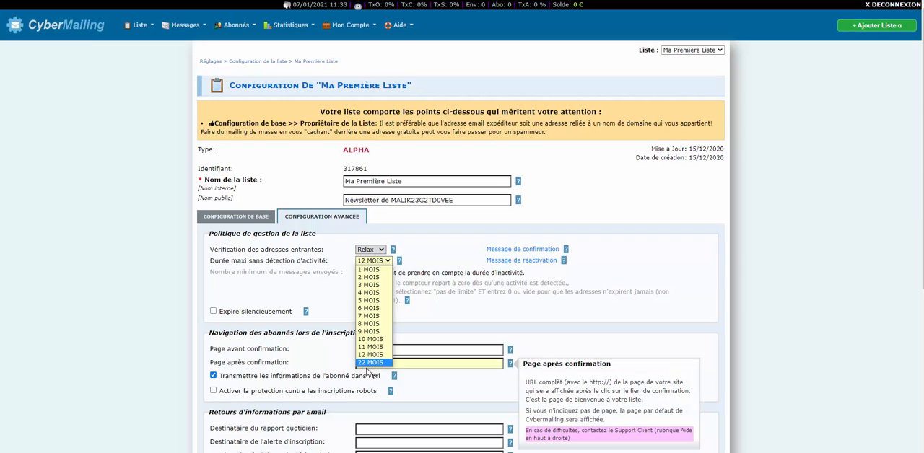
pyautogui.click(453, 261)
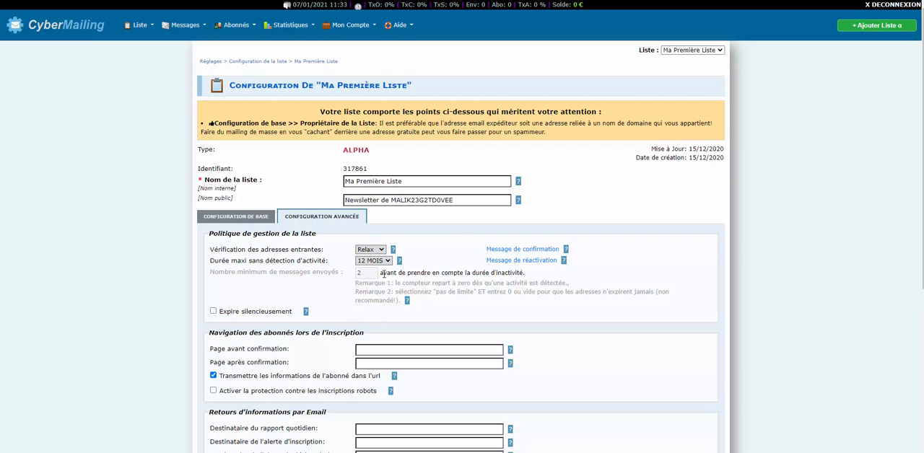
pyautogui.moveTo(375, 266)
# - View the list's reactivation message, dismissing the RGPD notice, and close the message window
pyautogui.click(518, 265)
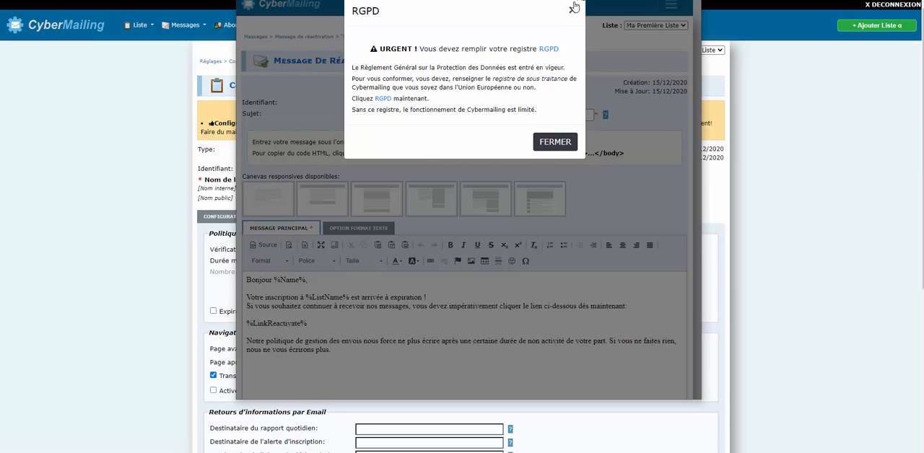
pyautogui.click(572, 11)
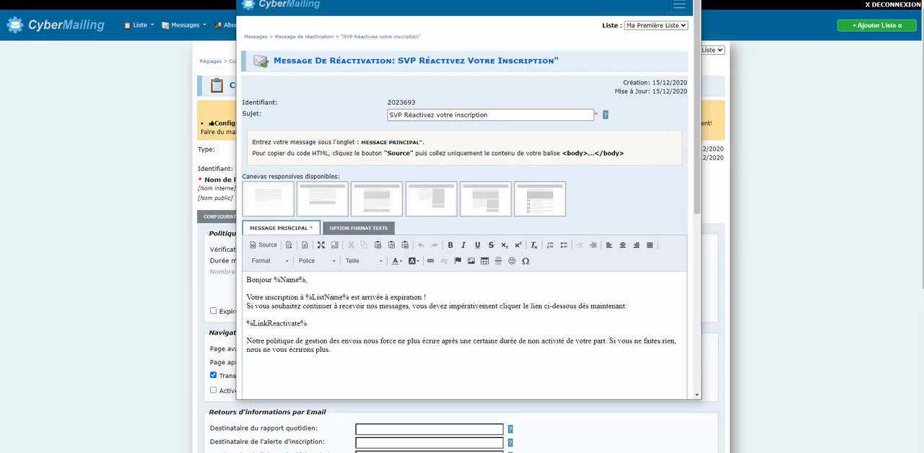
pyautogui.click(689, 1)
# - Check the sender's email field in the basic configuration and return to the advanced configuration
pyautogui.scroll(-4, 680, 220)
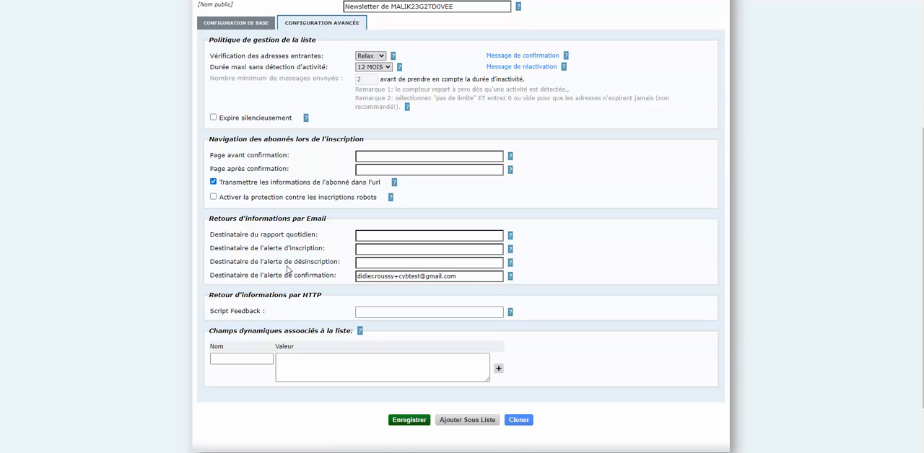
pyautogui.click(225, 29)
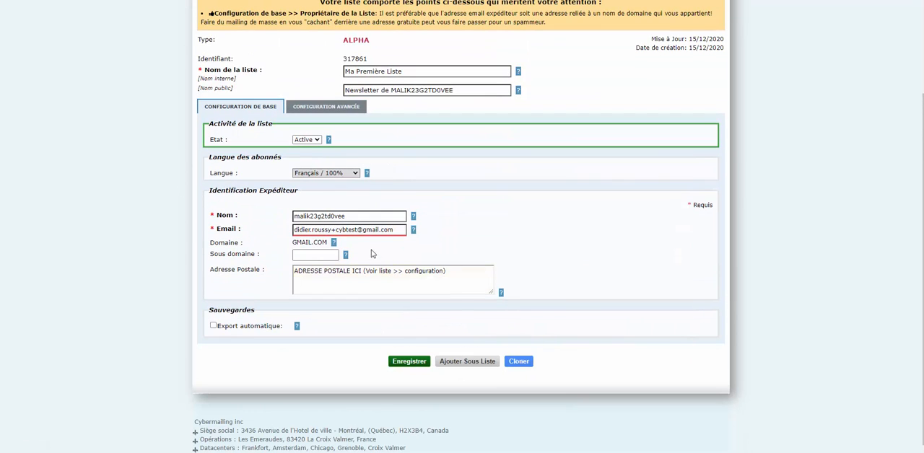
pyautogui.moveTo(396, 233)
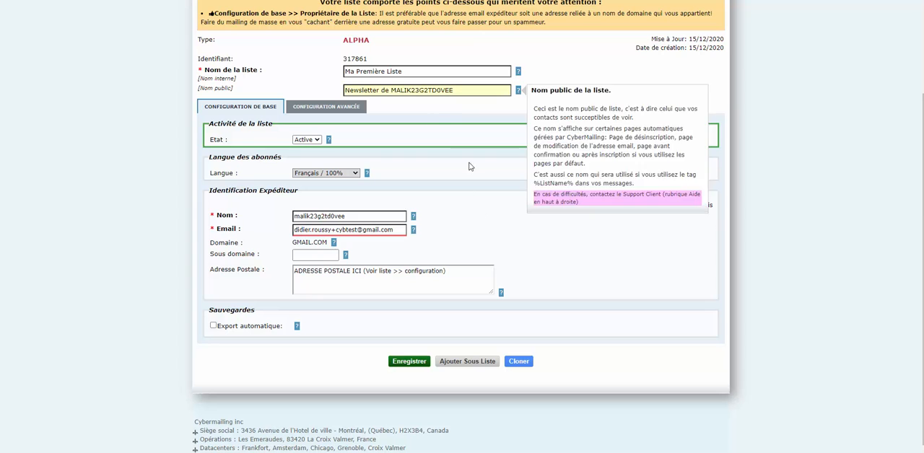
pyautogui.click(328, 108)
# - Read the help for the email and HTTP feedback settings and for the list's dynamic fields
pyautogui.moveTo(473, 262)
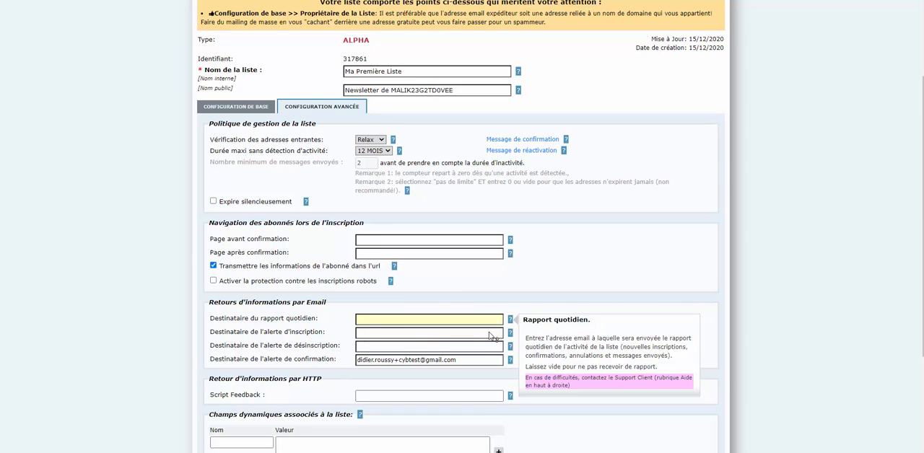
pyautogui.scroll(1, 571, 320)
pyautogui.scroll(-3, 572, 321)
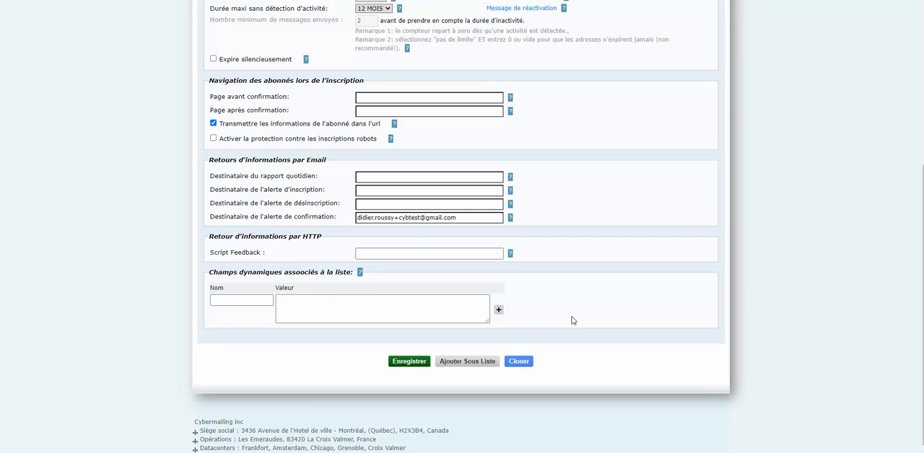
pyautogui.moveTo(332, 272)
pyautogui.moveTo(510, 254)
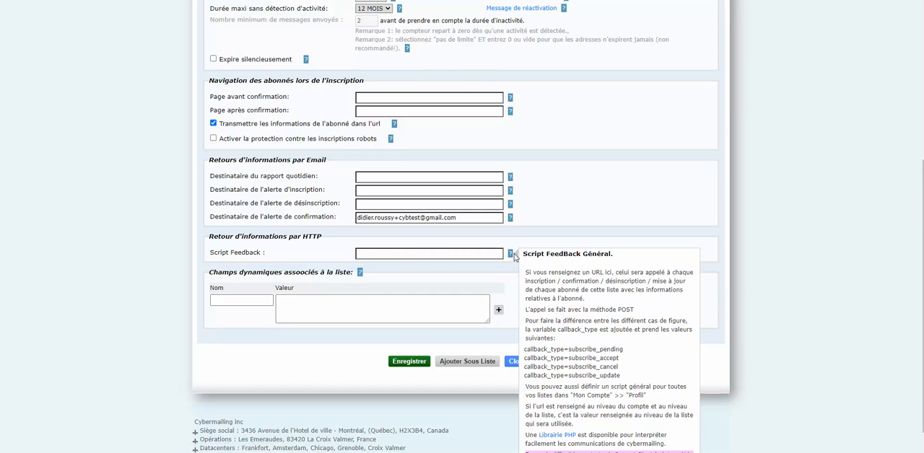
pyautogui.scroll(-1, 514, 257)
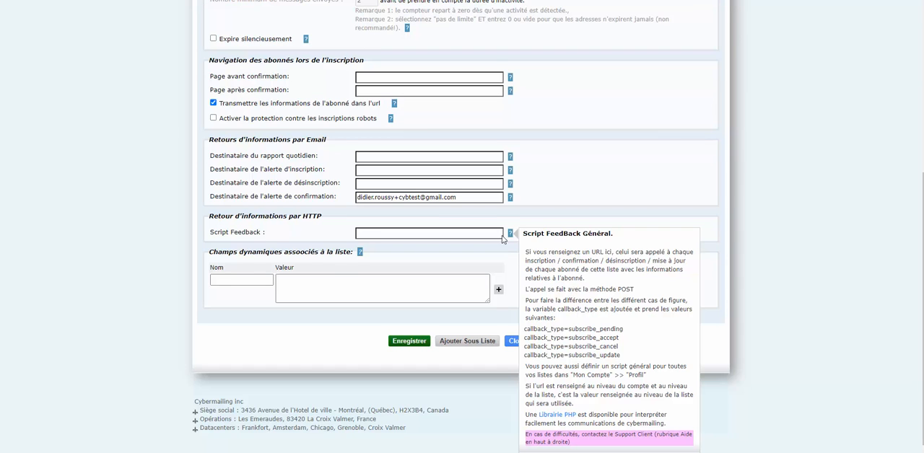
pyautogui.scroll(1, 549, 289)
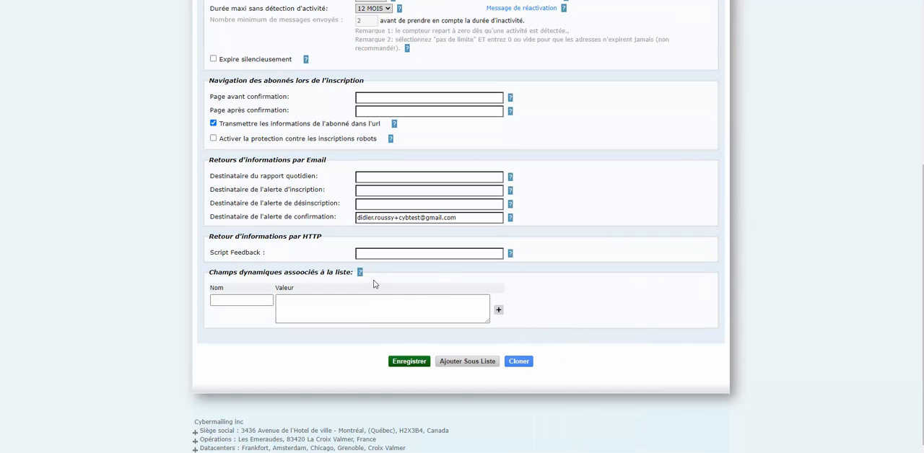
# - Look over the basic configuration once more and switch back to the advanced configuration
pyautogui.moveTo(362, 274)
pyautogui.moveTo(523, 364)
pyautogui.scroll(5, 650, 318)
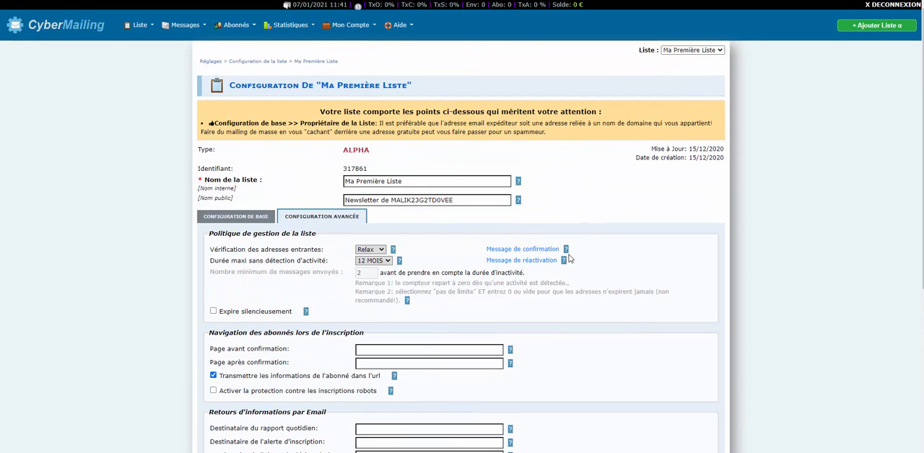
pyautogui.click(230, 227)
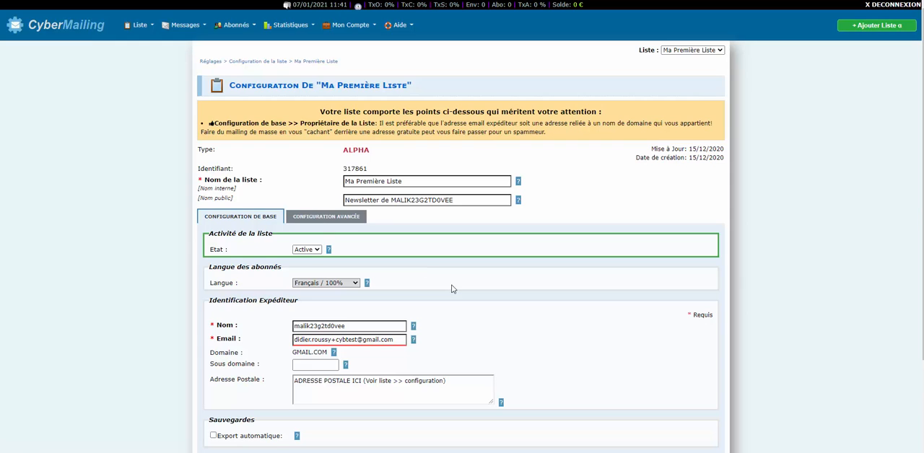
pyautogui.scroll(-3, 458, 287)
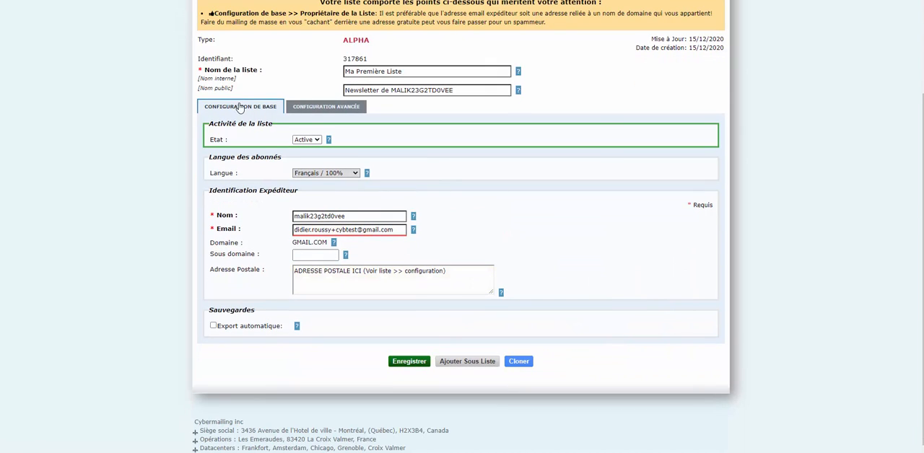
pyautogui.click(299, 112)
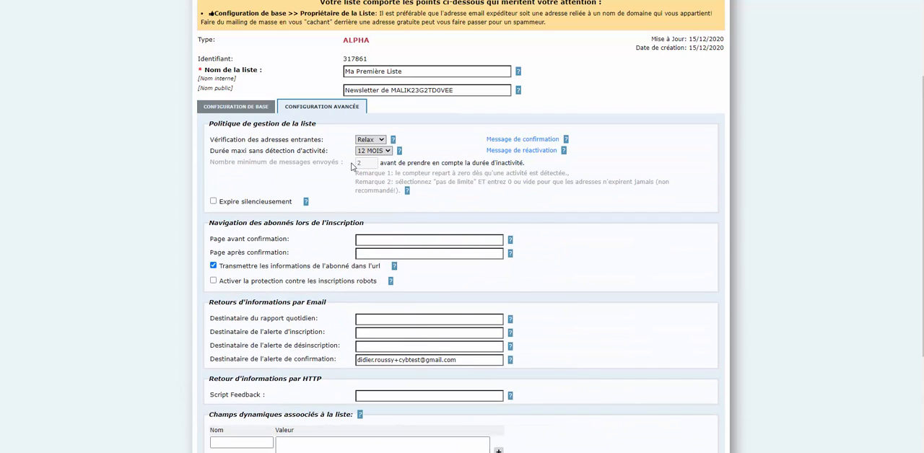
# - Review the fields for the pages before and after confirmation and read their help
pyautogui.moveTo(368, 142)
pyautogui.moveTo(211, 242)
pyautogui.mouseDown()
pyautogui.moveTo(294, 244)
pyautogui.moveTo(299, 257)
pyautogui.moveTo(210, 241)
pyautogui.mouseUp()
pyautogui.moveTo(447, 243)
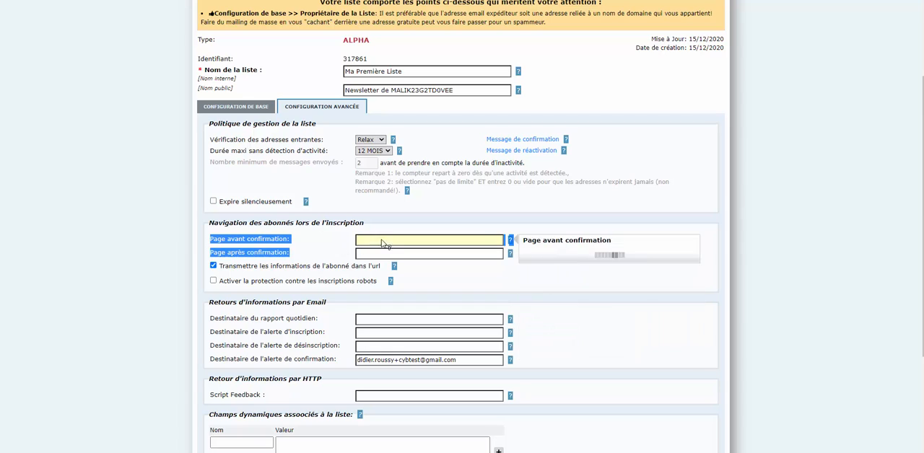
pyautogui.moveTo(393, 257)
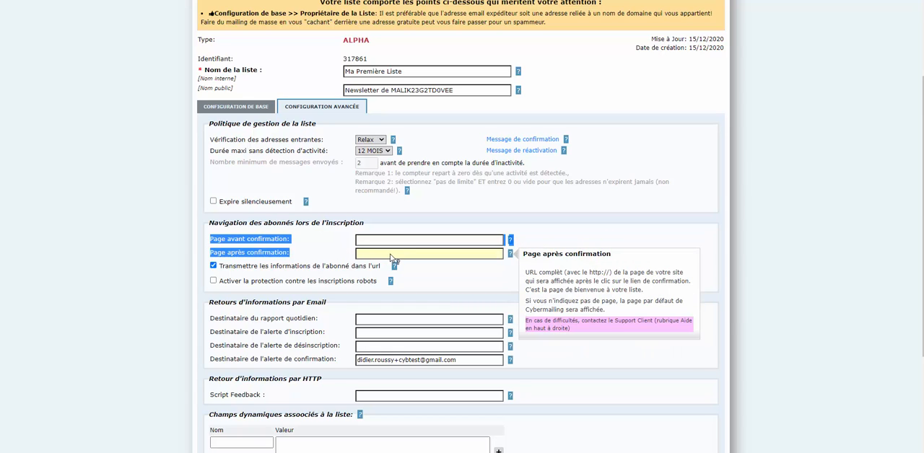
pyautogui.moveTo(515, 322)
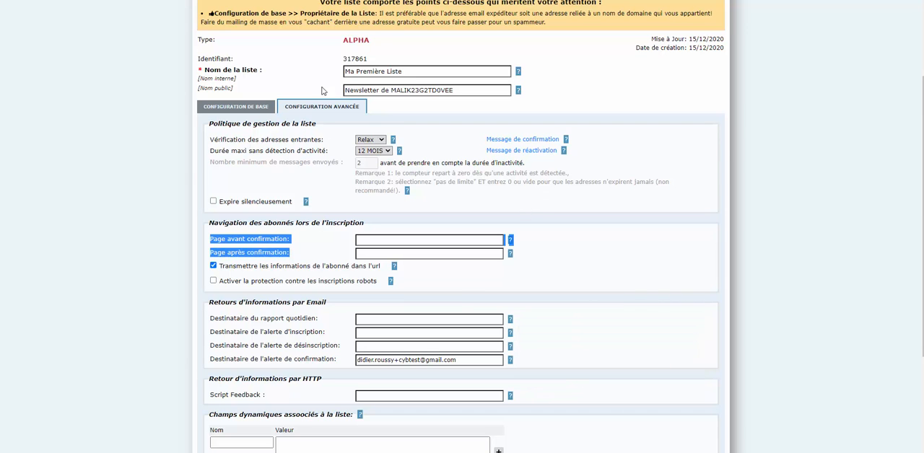
pyautogui.scroll(2, 300, 97)
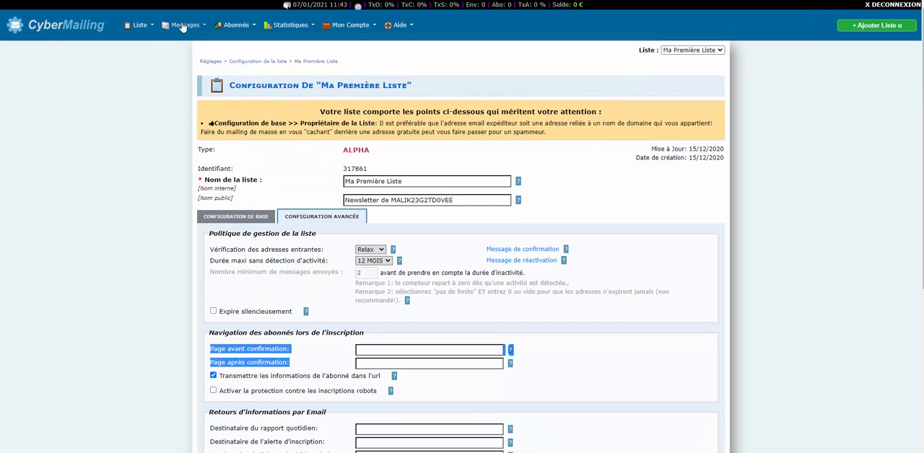